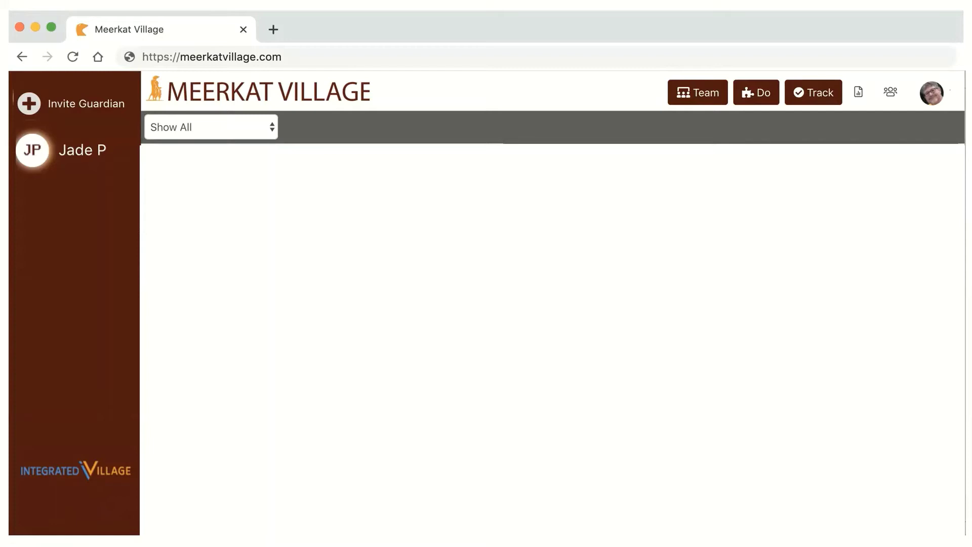
Start a guardian invitation with the guardian's first and last name, e-mail address and a personal greeting
{"action": "left_click", "coordinate": [71, 103]}
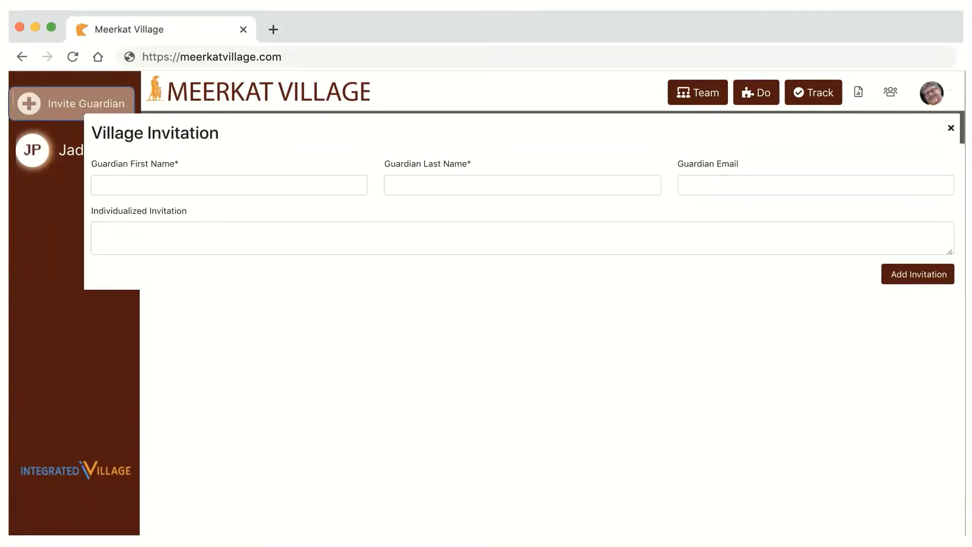
{"action": "left_click", "coordinate": [816, 185]}
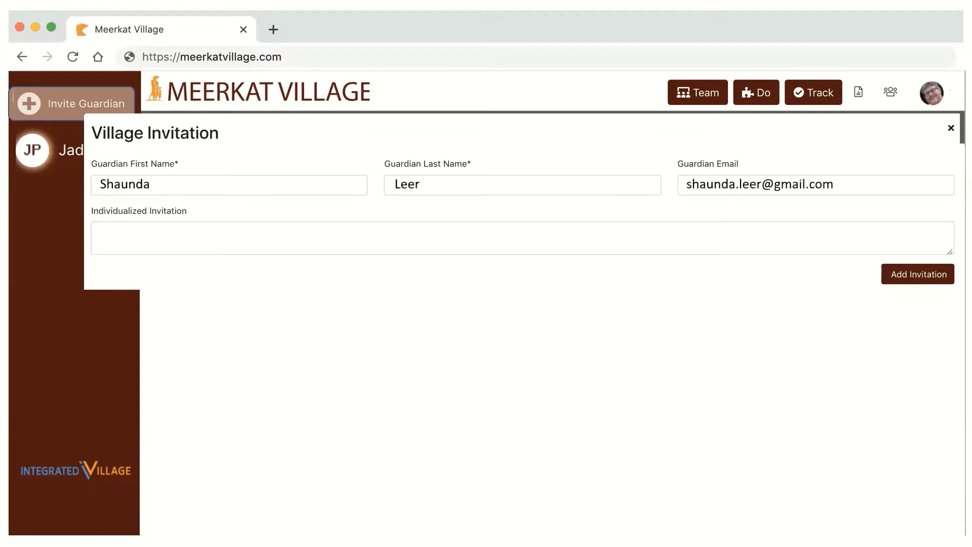
{"action": "type", "text": "Hi Shaunda, this is that village thing I told you about which will help Jonathan’s team communicate.  Dan"}
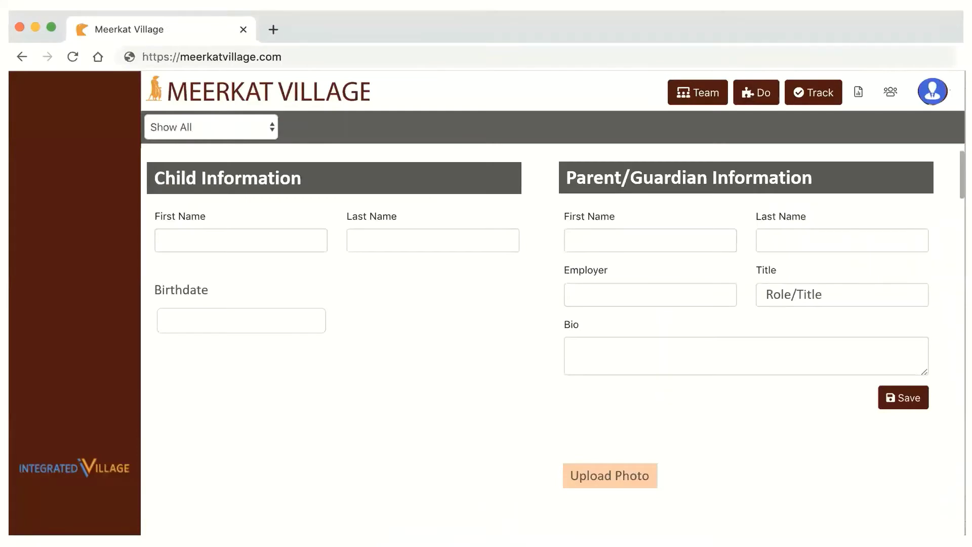
{"action": "key", "text": "Tab"}
{"action": "key", "text": "Tab"}
{"action": "type", "text": "3/24/16"}
Fill in the parent's first and last name, employer 'Parent' and a short bio as the children's mom
{"action": "key", "text": "Tab"}
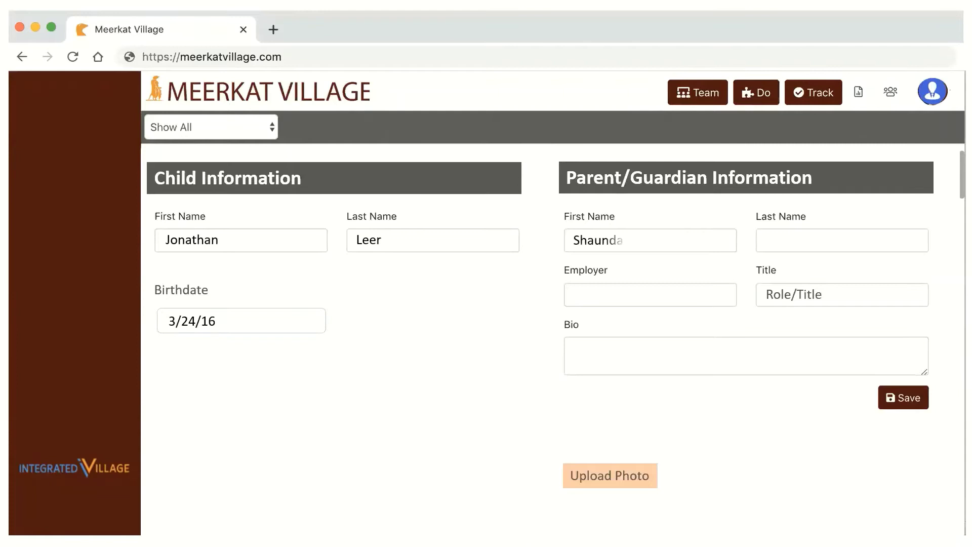
{"action": "key", "text": "Tab"}
{"action": "key", "text": "Tab"}
{"action": "type", "text": "Pa"}
{"action": "type", "text": "rent"}
{"action": "left_click", "coordinate": [575, 351]}
{"action": "type", "text": "I am Jonathan and Je"}
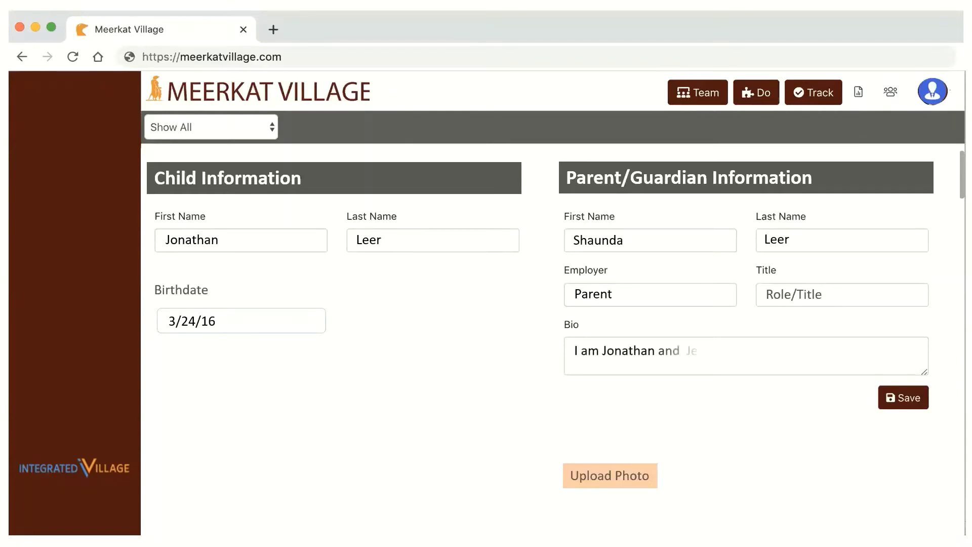
{"action": "type", "text": "remy's mom."}
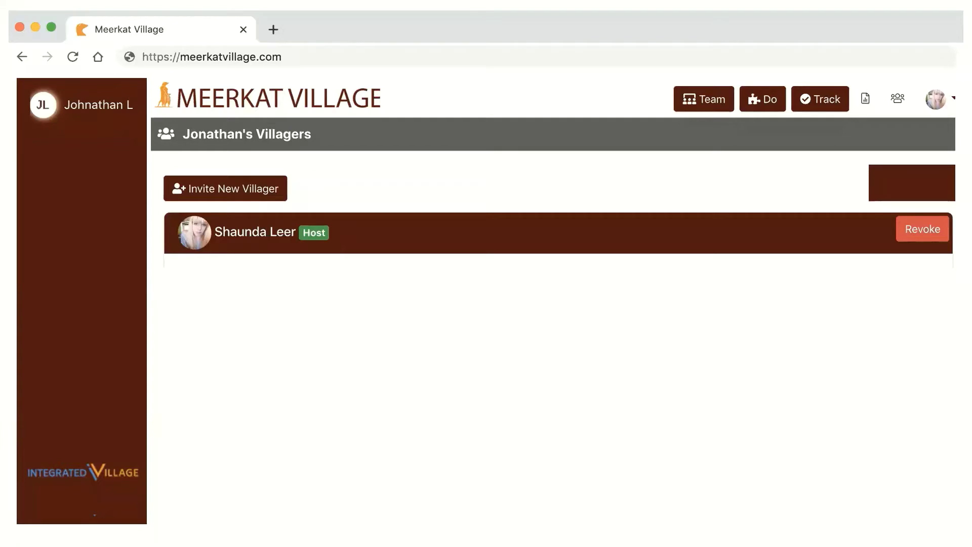
Invite the behaviour specialist by e-mail address, with the sharing authorization ticked
{"action": "left_click", "coordinate": [225, 188]}
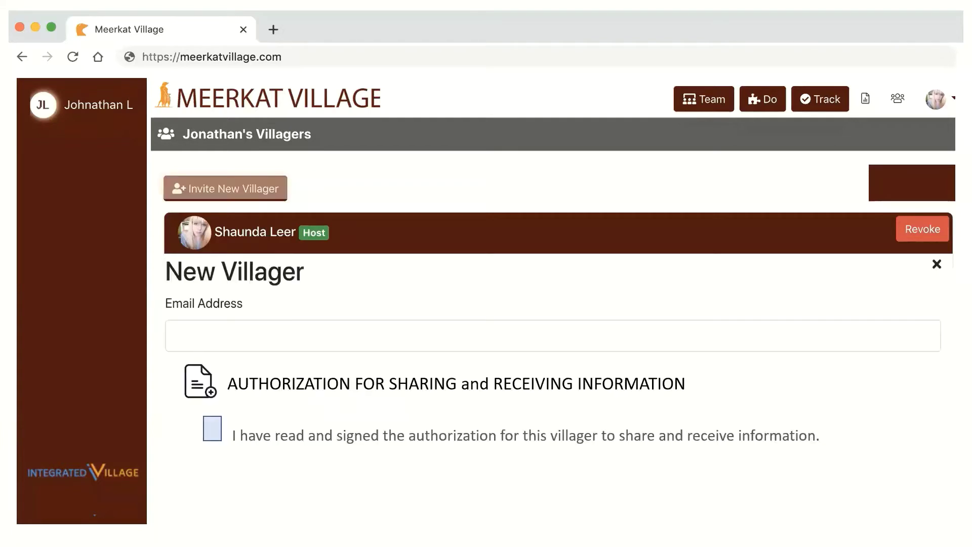
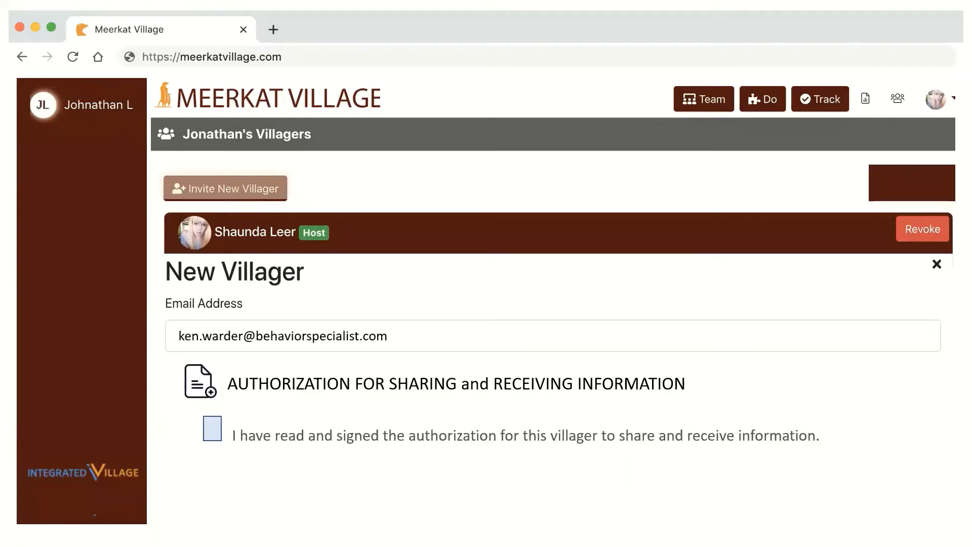
{"action": "left_click", "coordinate": [212, 429]}
{"action": "left_click", "coordinate": [869, 483]}
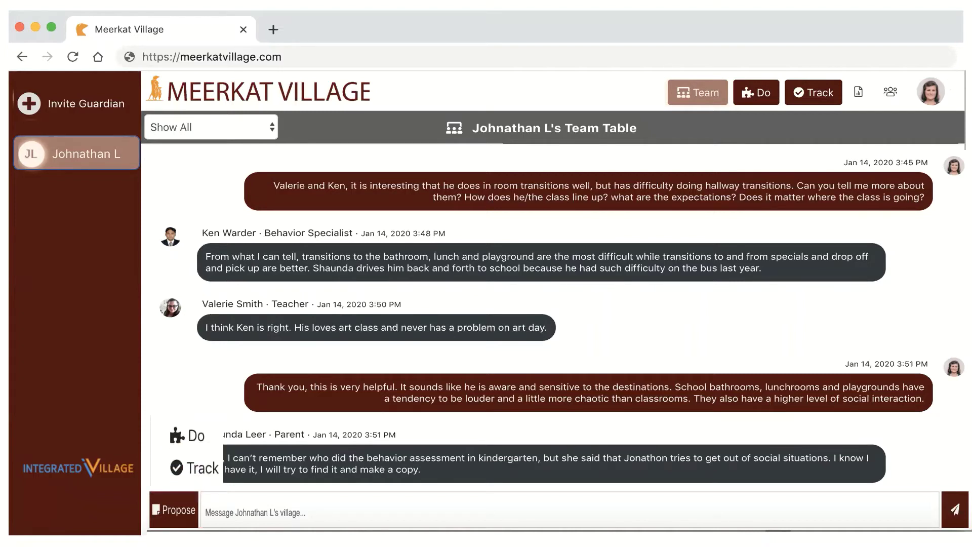
Start a Do named 'Transition time' whose first step photographs the child's transition expectations
{"action": "left_click", "coordinate": [187, 436]}
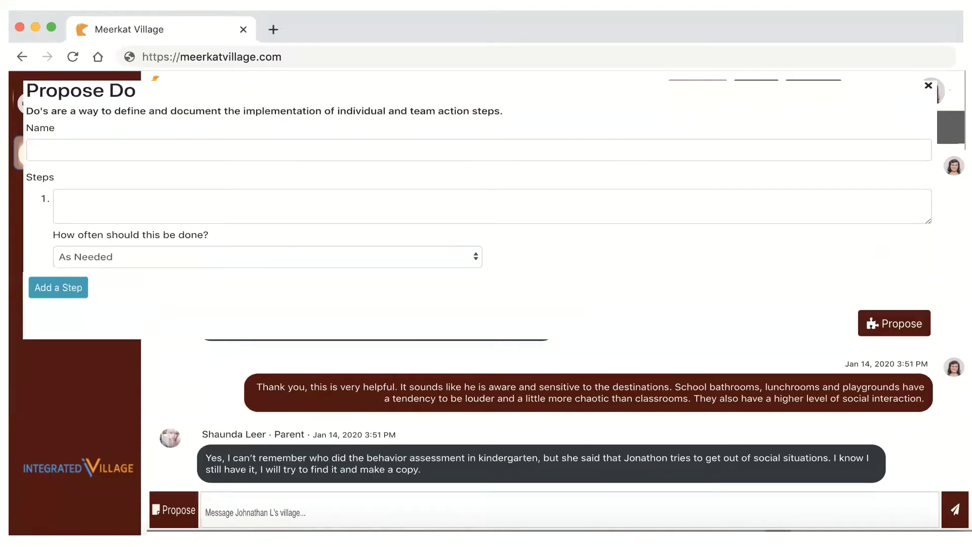
{"action": "type", "text": "Transition time"}
{"action": "key", "text": "Tab"}
{"action": "type", "text": "Take pictures of Johnathan doing transition expectations as well as pictures of things he likes doing after transitions and place in 3 ring binder"}
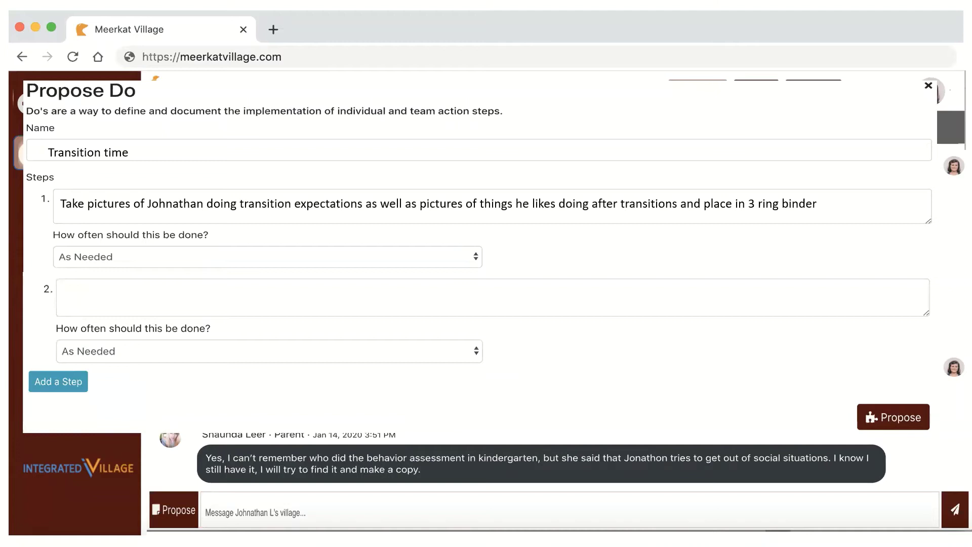
{"action": "type", "text": "Present binder before transitions with expectations on left side page and the things he likes on the corresponding right side page"}
Set step two to a Frequency of 5 Times Daily and add a third step about bathroom, seating and play
{"action": "key", "text": "Tab"}
{"action": "key", "text": "space"}
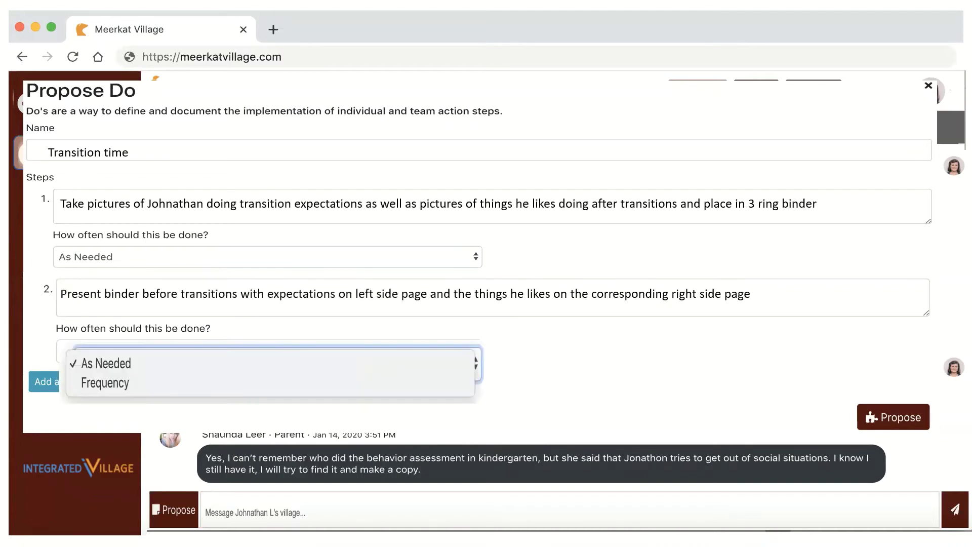
{"action": "key", "text": "Down"}
{"action": "key", "text": "Return"}
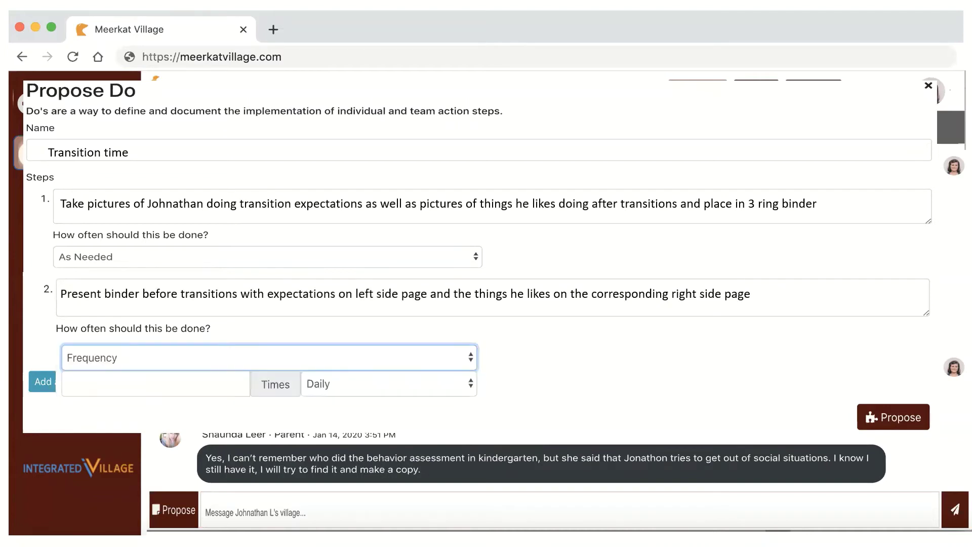
{"action": "type", "text": "5"}
{"action": "key", "text": "Return"}
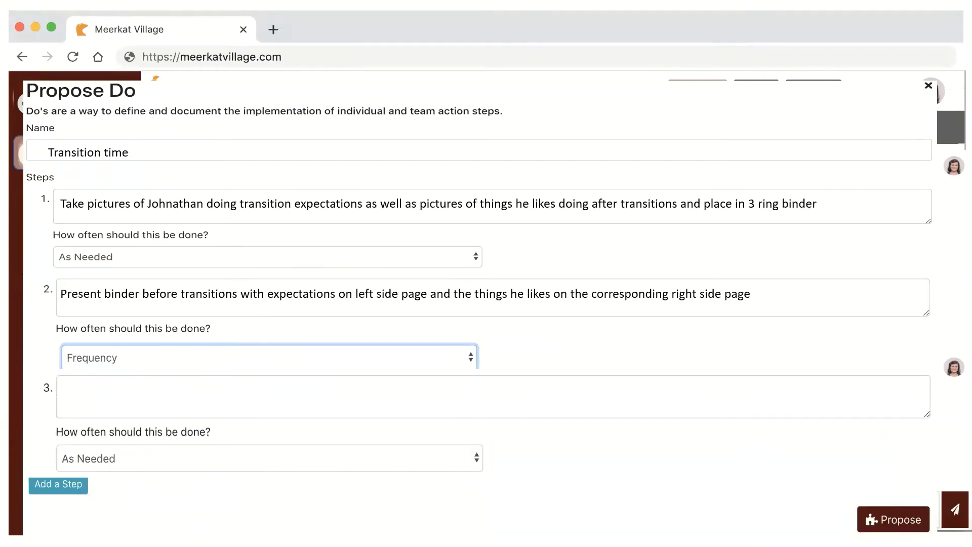
{"action": "type", "text": "When possible, allow Johnathan to use bathroom first, eat at end of table, and play in less crowded part of playground"}
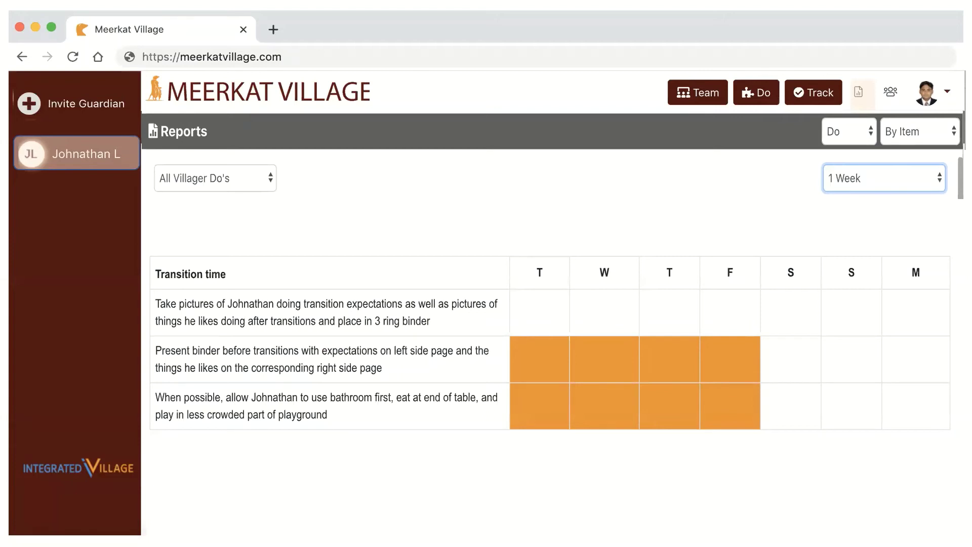
Switch the Do report period to 2 Weeks
{"action": "key", "text": "space"}
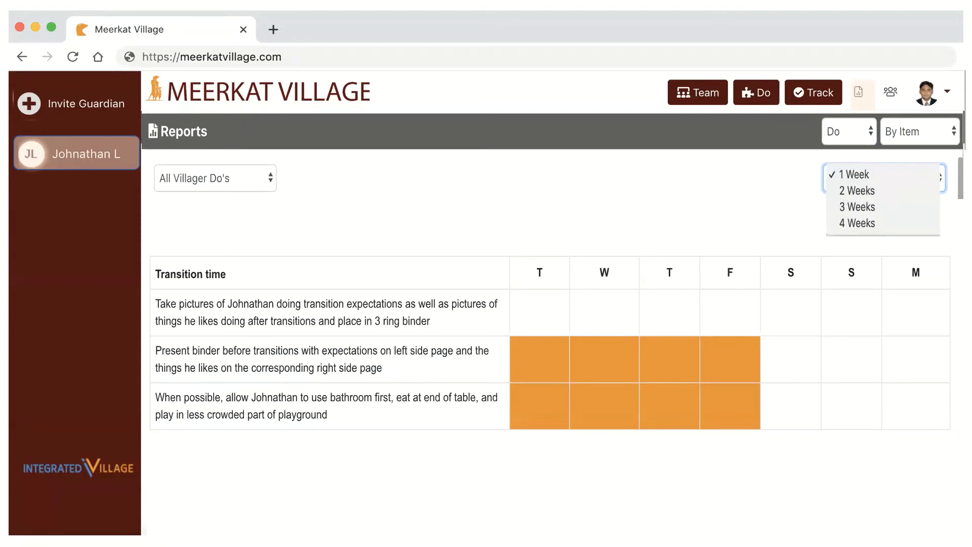
{"action": "key", "text": "Down"}
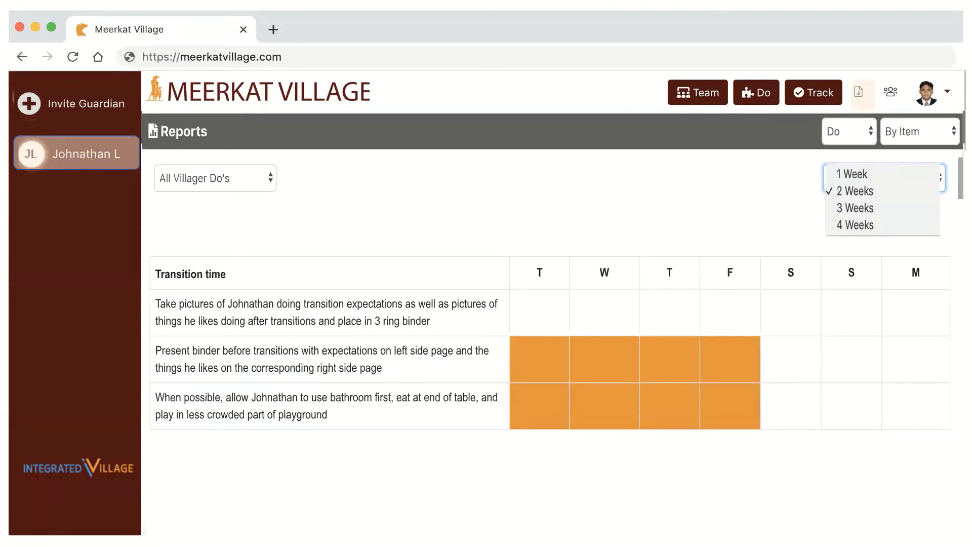
{"action": "key", "text": "Return"}
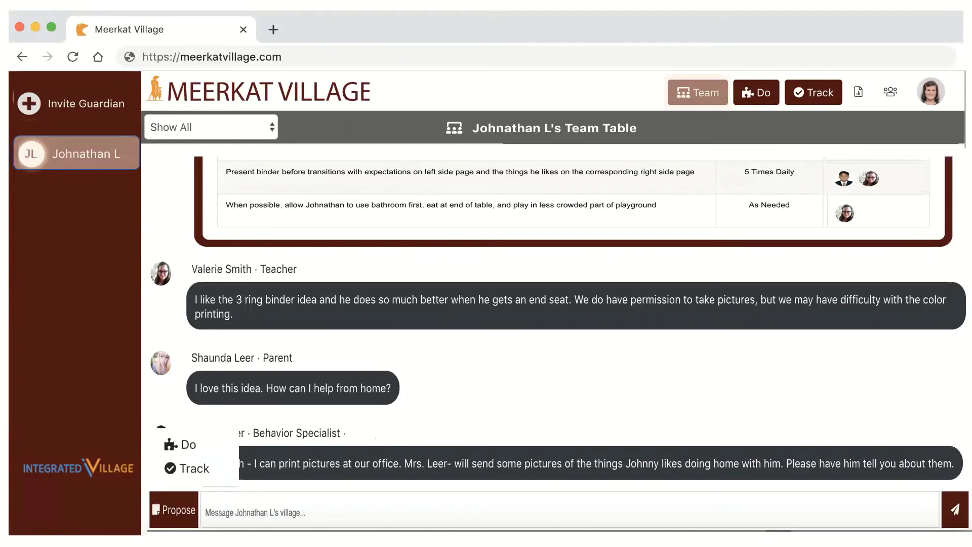
Propose a 'Hallway Transitions' Track: desired 'Moves with class…', undesired 'Invades space of others…'
{"action": "left_click", "coordinate": [188, 468]}
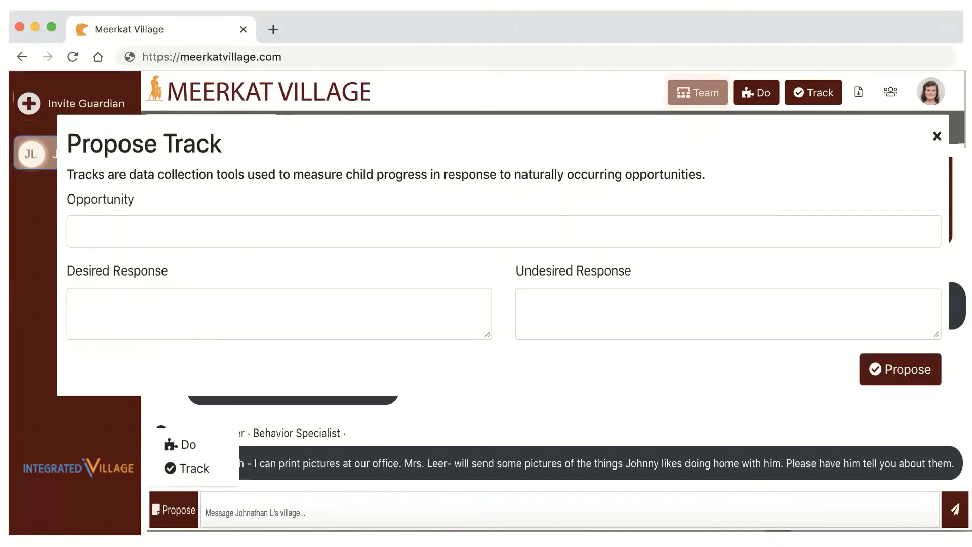
{"action": "type", "text": "Hallway Transitions"}
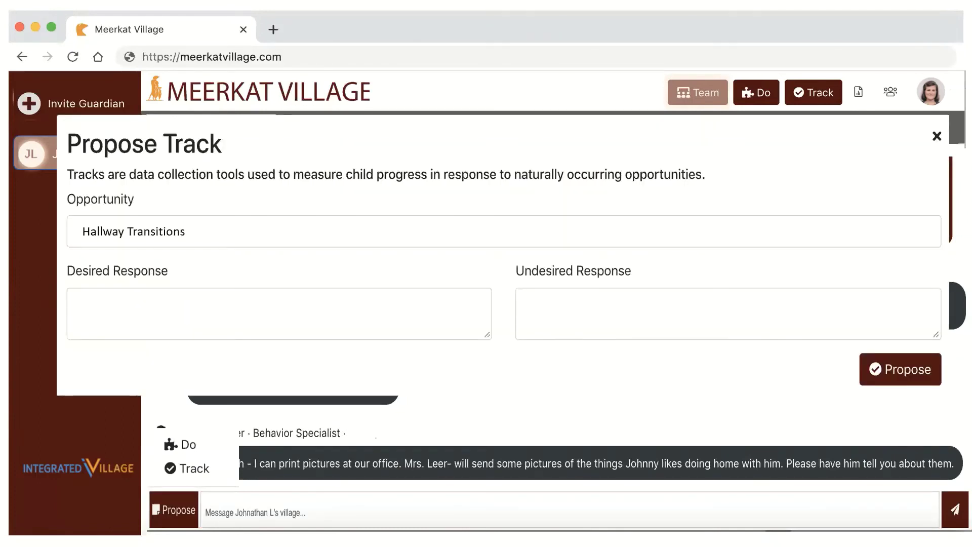
{"action": "type", "text": "Moves with class and remains in own space"}
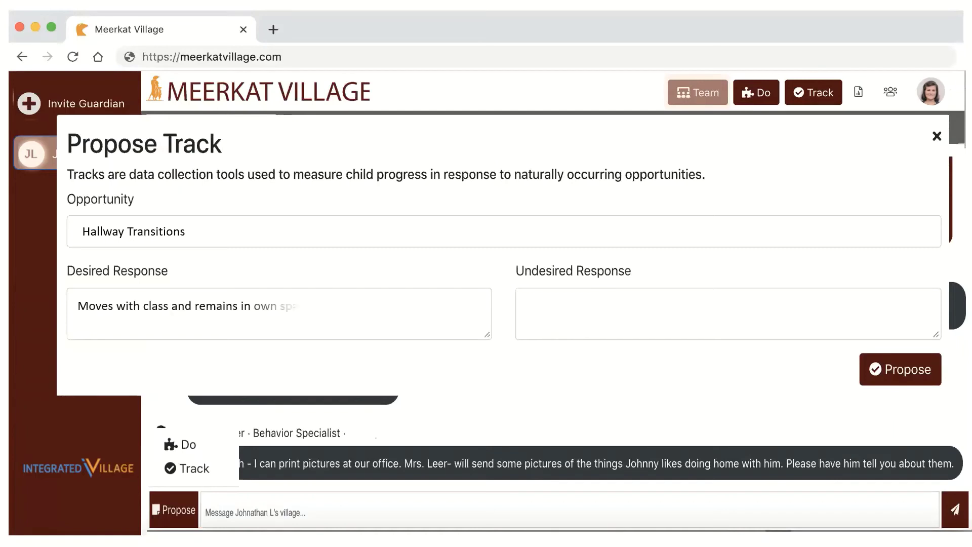
{"action": "left_click", "coordinate": [729, 314]}
{"action": "type", "text": "Invades space of others, destroys property, falls to floor"}
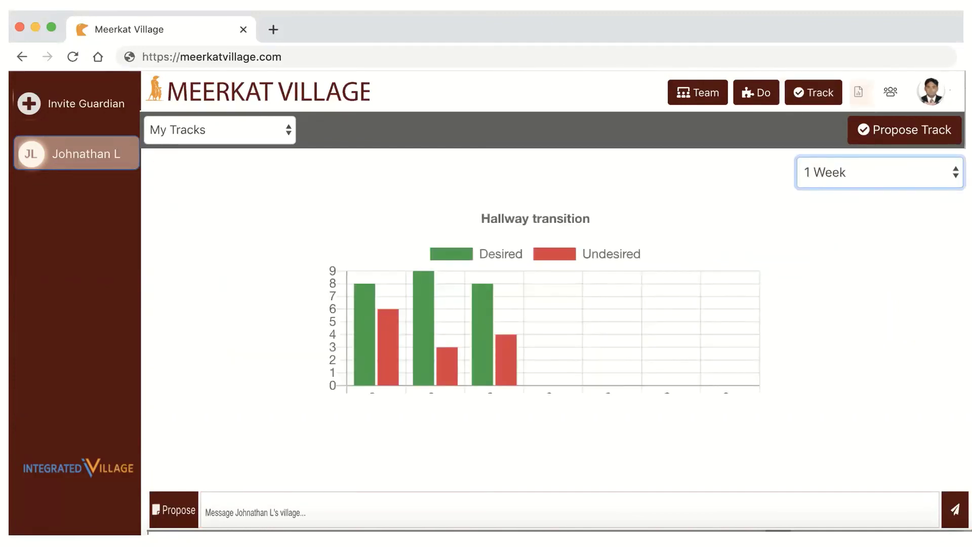
Change the Hallway transition chart period to 3 Weeks
{"action": "key", "text": "space"}
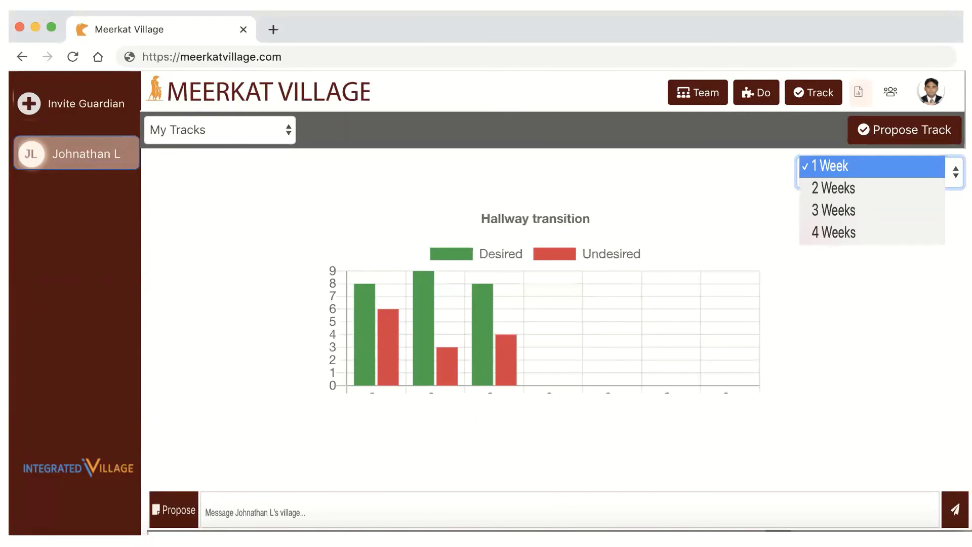
{"action": "left_click", "coordinate": [834, 209]}
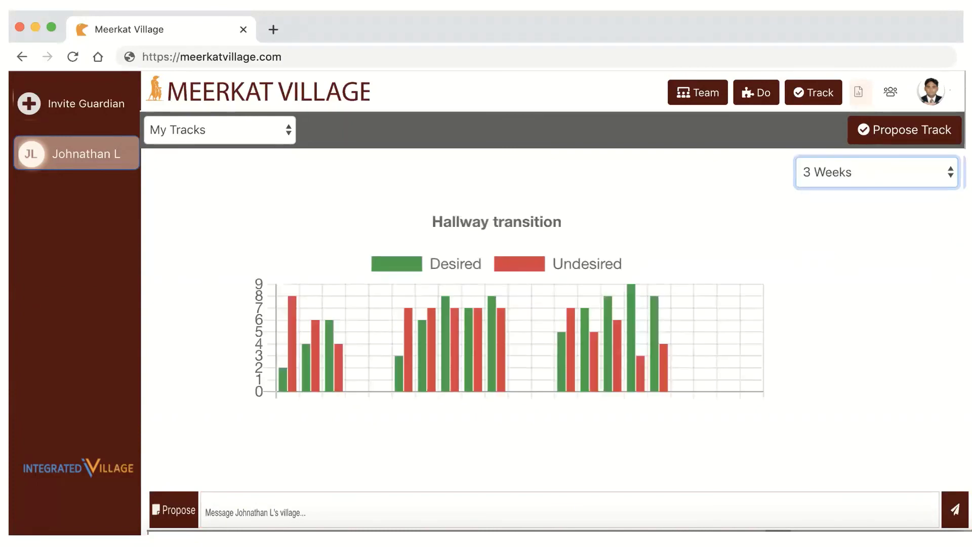